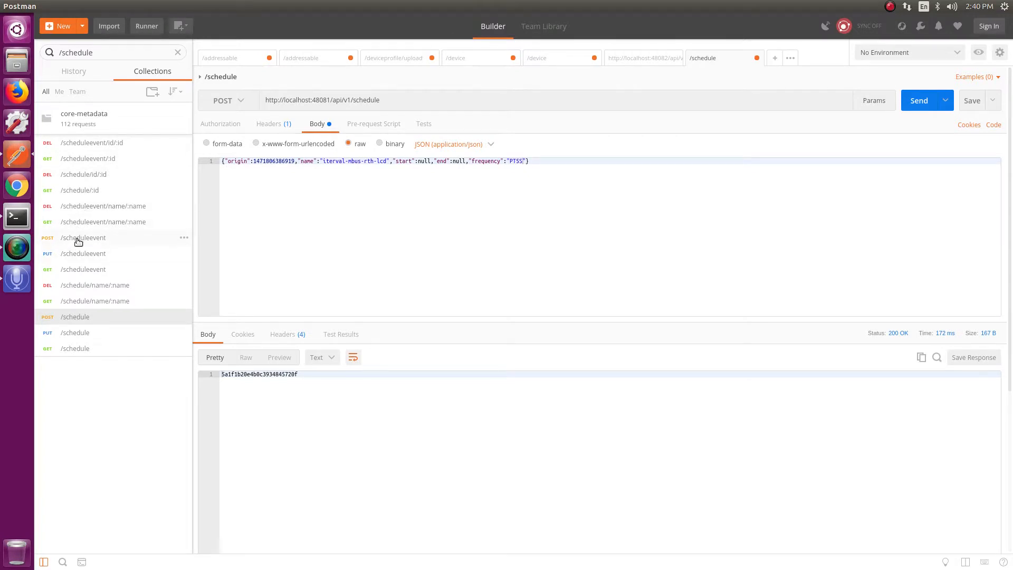
Open the body of the POST /scheduleevent request and set the event's name to "device-mbus-rth-lcd"
click(79, 241)
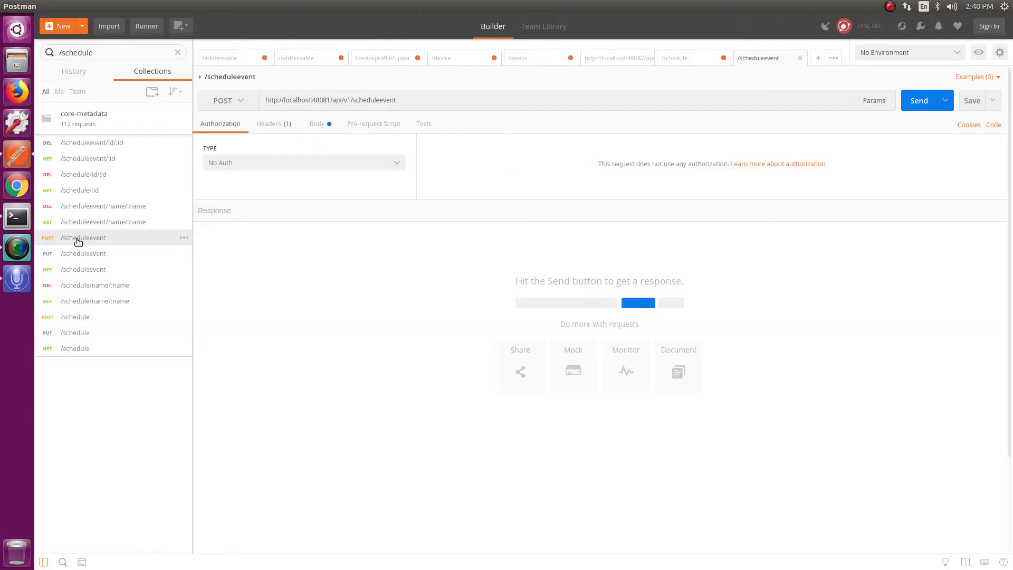
click(318, 125)
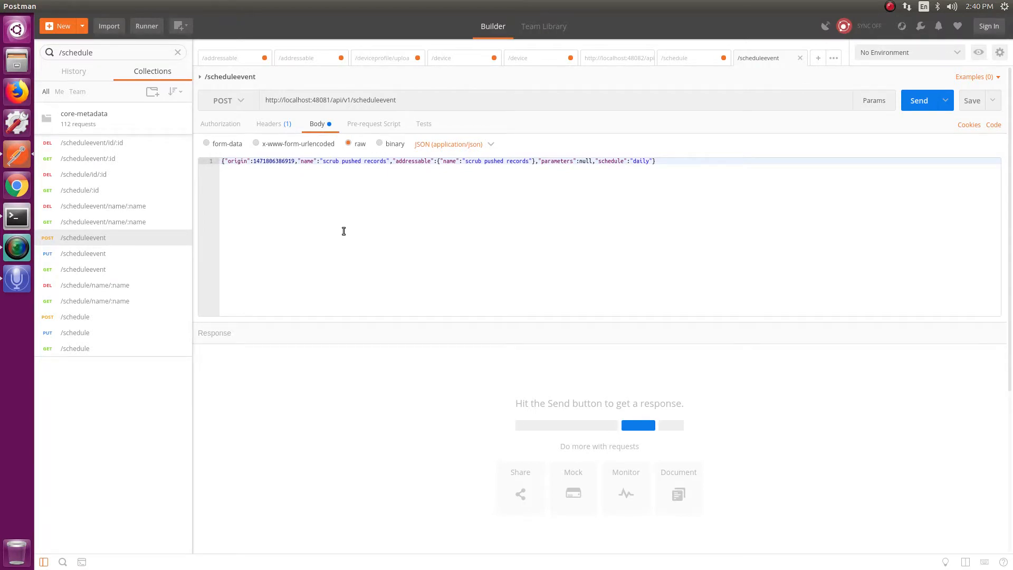
double_click(330, 162)
drag(371, 162, 390, 163)
text(device-)
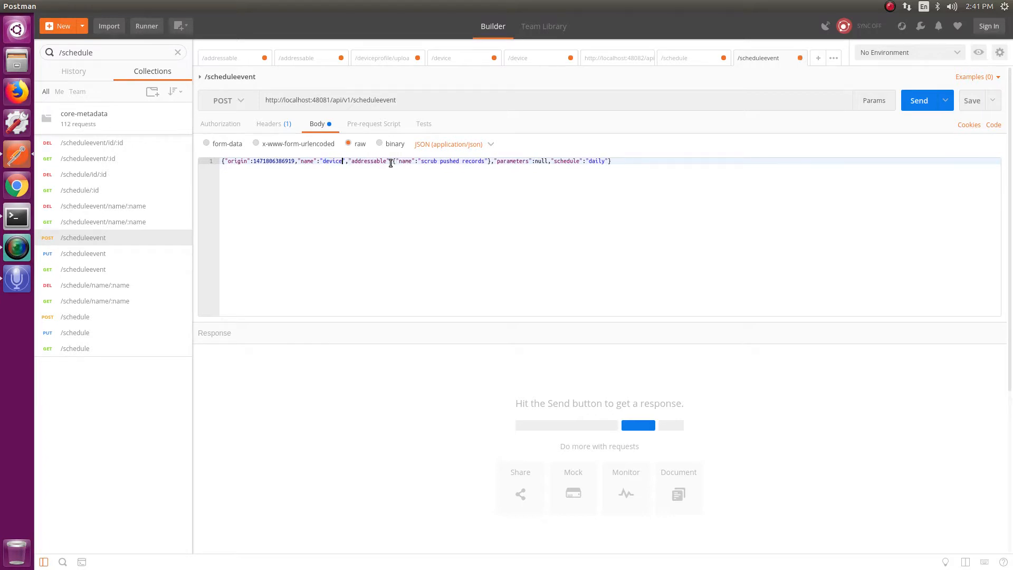
text(mbus-)
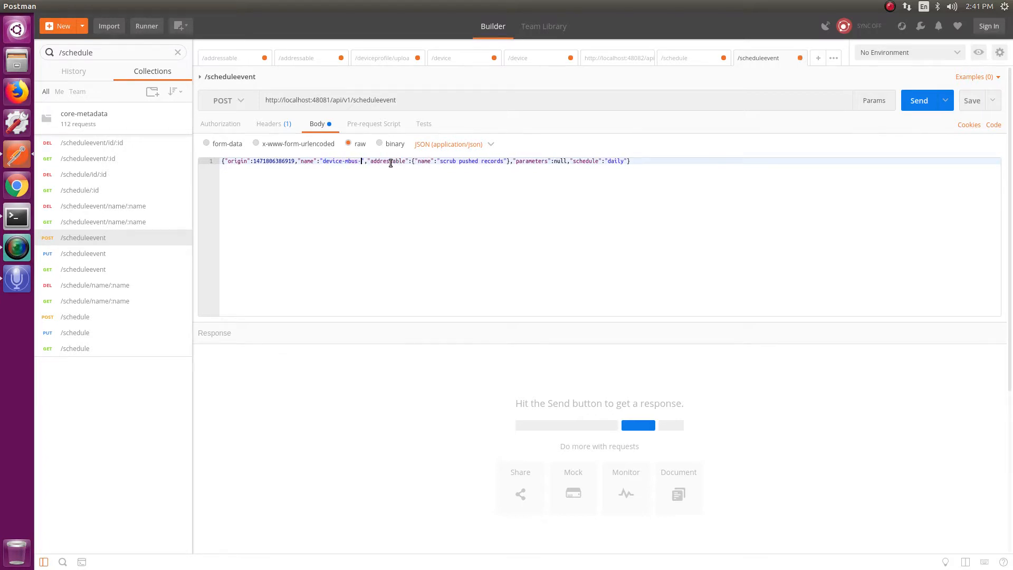
text(rth-lcd)
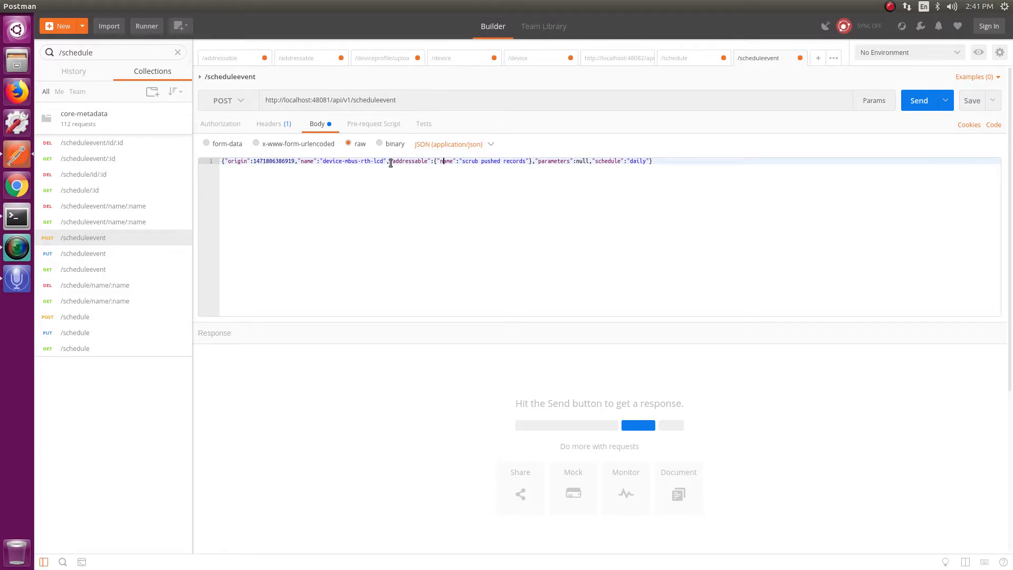
Set the addressable's name in the request body to "schedule-mbus-rth-lcd"
key(shift+Right)
key(shift+Right)
key(shift+Right)
key(shift+Right)
key(shift+Right)
key(shift+Right)
key(shift+Right)
key(shift+Right)
key(shift+Right)
key(shift+Right)
key(shift+Right)
key(shift+Right)
key(shift+Right)
key(shift+Right)
key(shift+Right)
key(shift+Right)
key(shift+Right)
key(shift+Right)
key(shift+Right)
key(shift+Right)
text(schedule-)
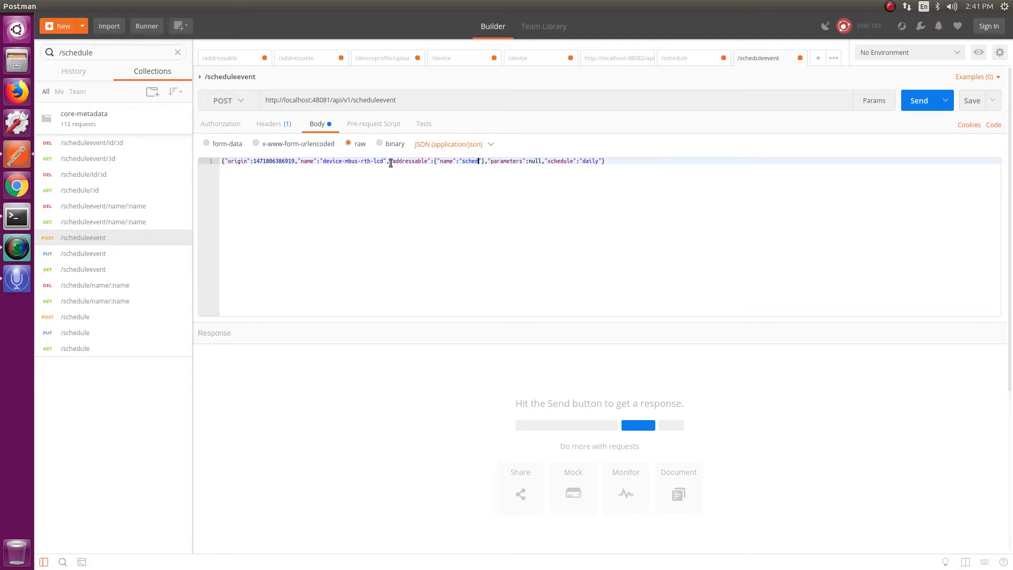
text(mbus-rth-lcd)
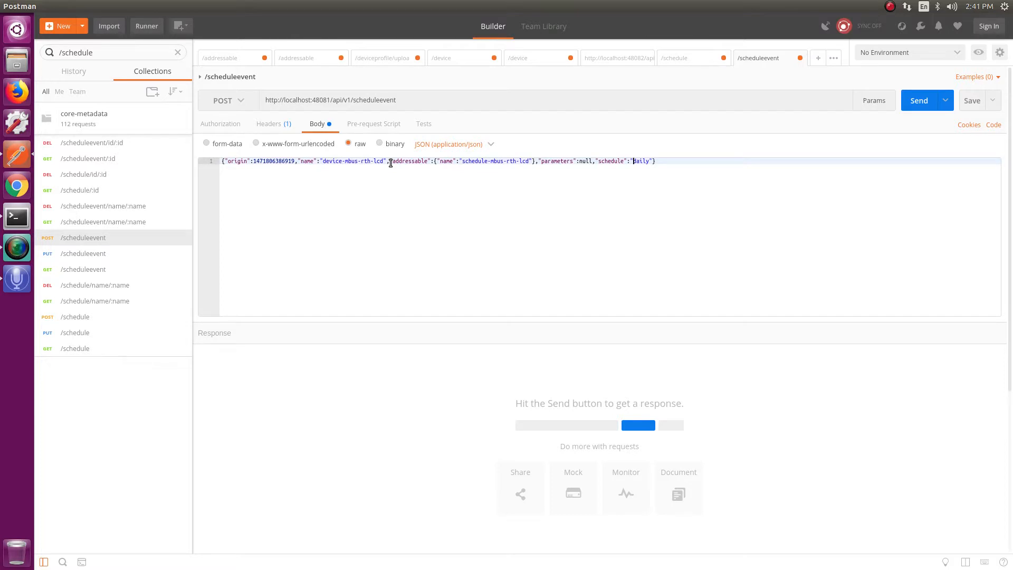
Replace the schedule value in the request body with "interval-mbus-rth-lcd"
key(shift+Right)
key(shift+Right)
key(shift+Right)
key(shift+Right)
key(shift+Right)
text(interval-)
text(mbus)
text(-)
text(rth-l)
text(cd)
Add a "service" field with the value "edgex-device-modbus" after the schedule field and send the POST request
text(,)
text(")
text(service")
text(:)
text("")
text(edgex)
text(-device-)
text(modbus)
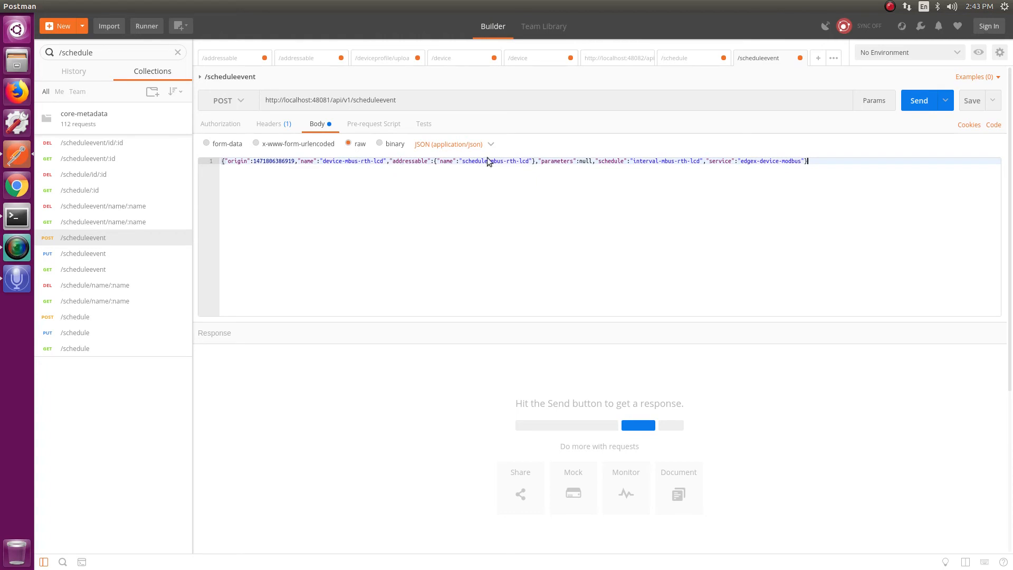
click(922, 105)
click(922, 106)
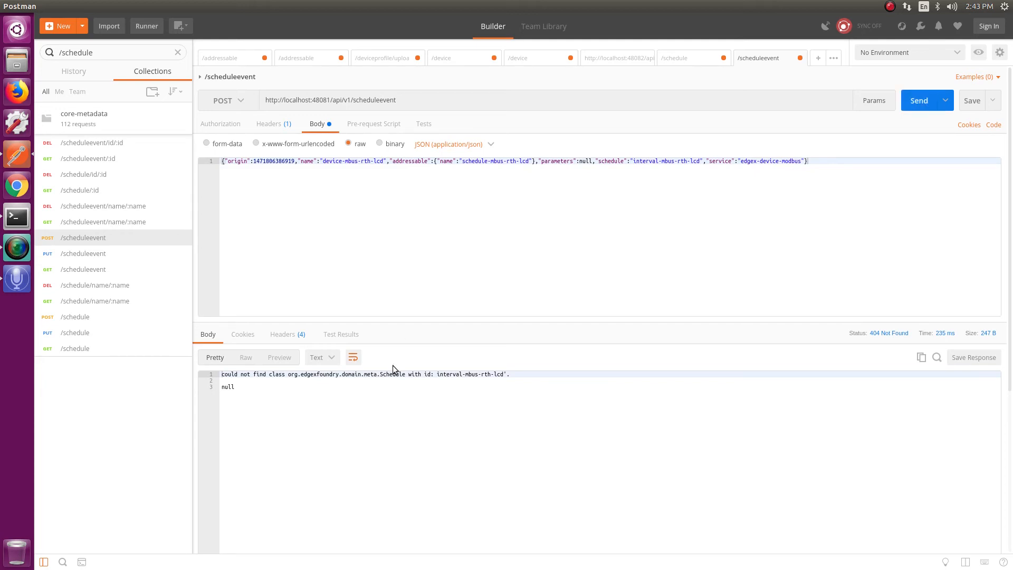
Change the schedule value to "iterval-mbus-rth-lcd" and resend the schedule event request
click(637, 161)
key(Delete)
click(922, 101)
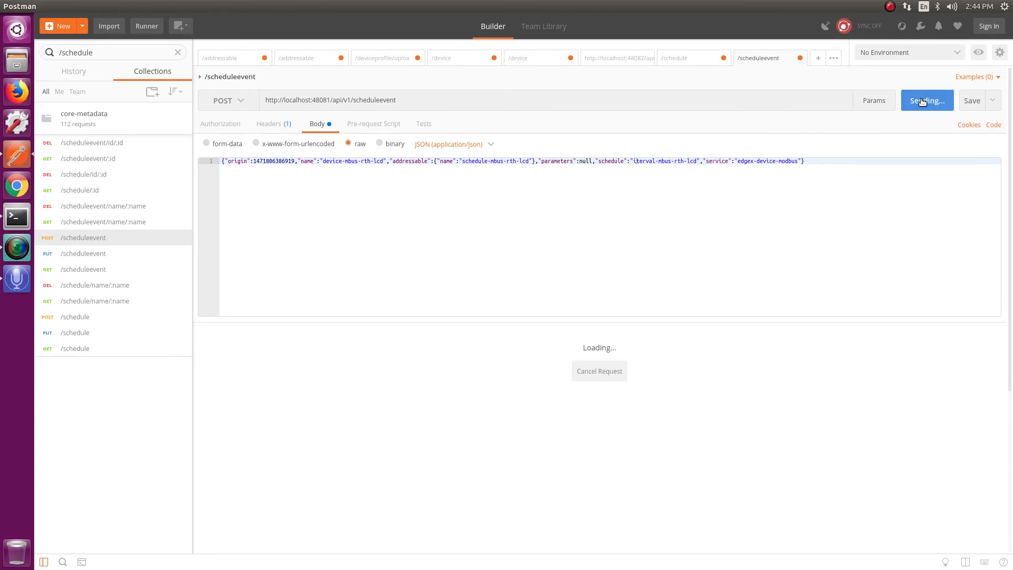